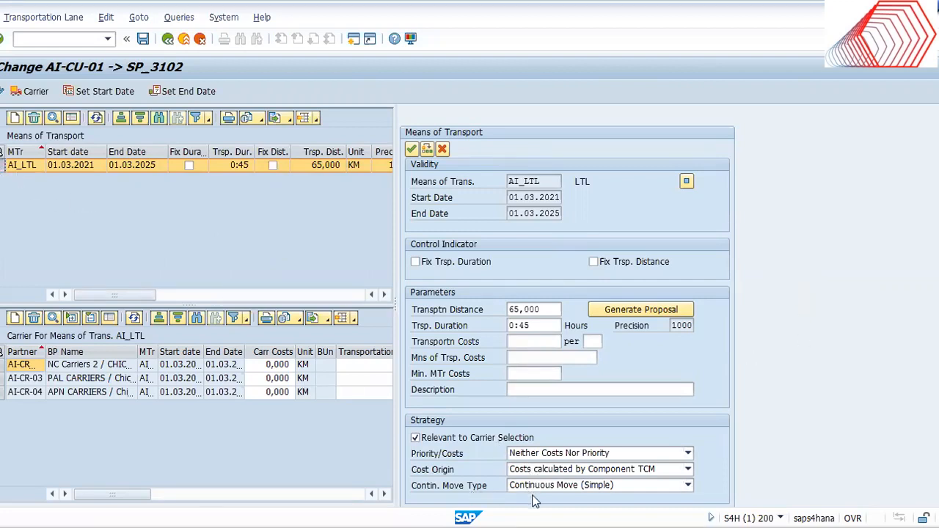
# Check the AI_LTL lane's continuous move type and the continuous move settings and discounts of carriers AI-CR-02, AI-CR-03 and AI-CR-04
pyautogui.click(608, 488)
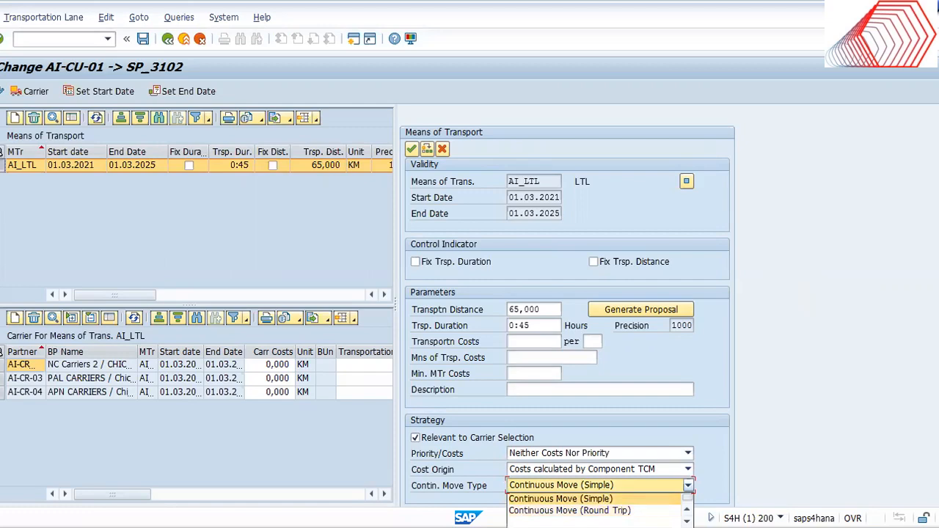
pyautogui.press('Return')
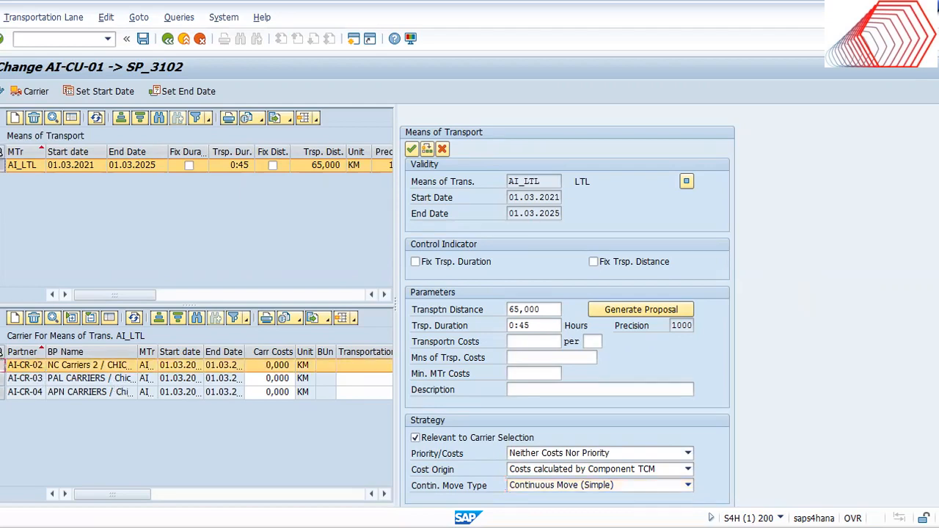
pyautogui.doubleClick(41, 365)
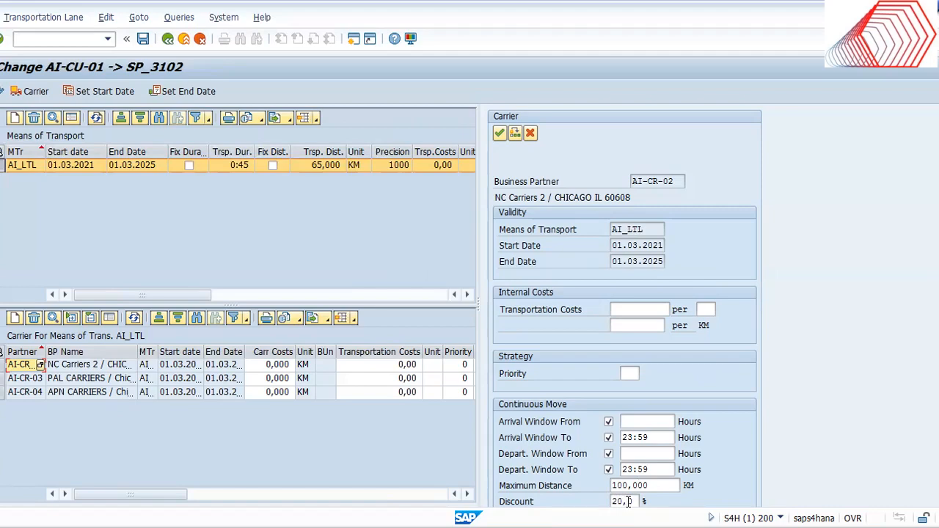
pyautogui.click(1, 378)
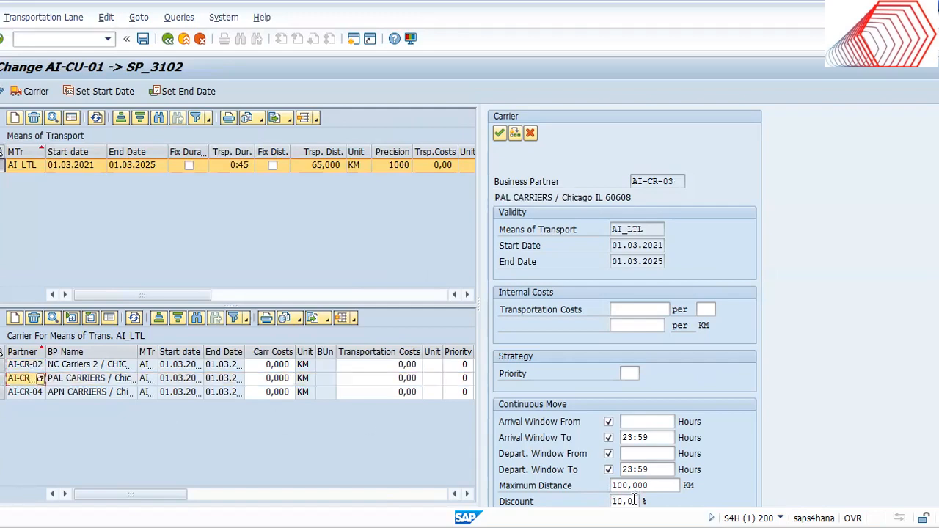
pyautogui.click(22, 391)
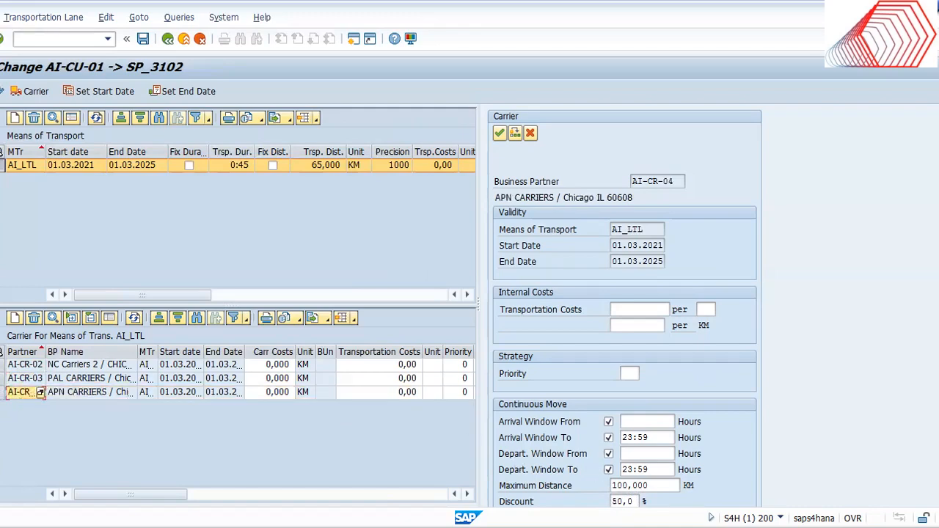
pyautogui.click(498, 133)
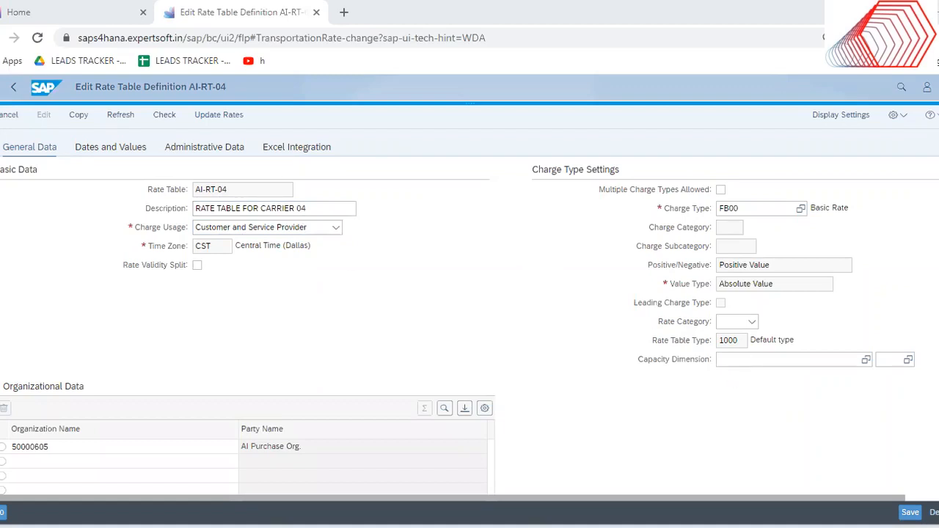
# Review rate table AI-RT-04, examining its scales and the rates with and without the continuous move indicator
pyautogui.scroll(-5, 469, 293)
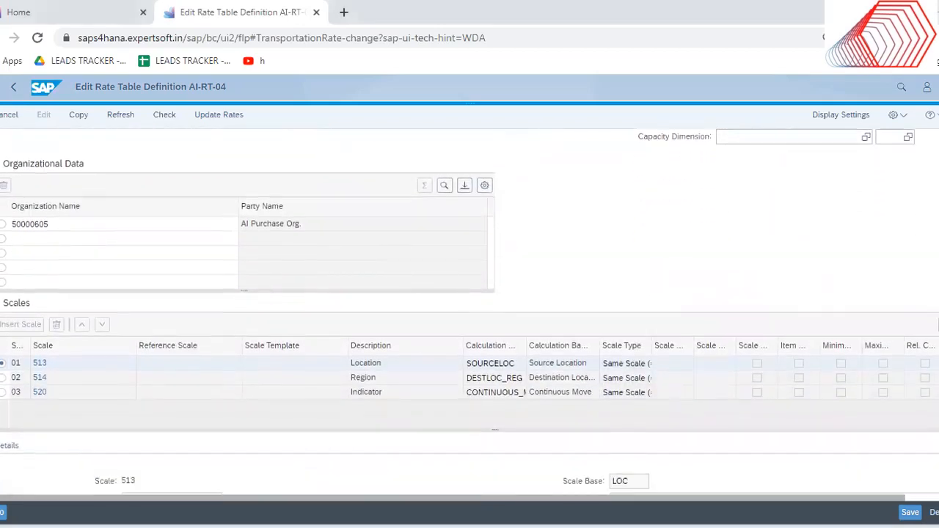
pyautogui.scroll(-2, 639, 375)
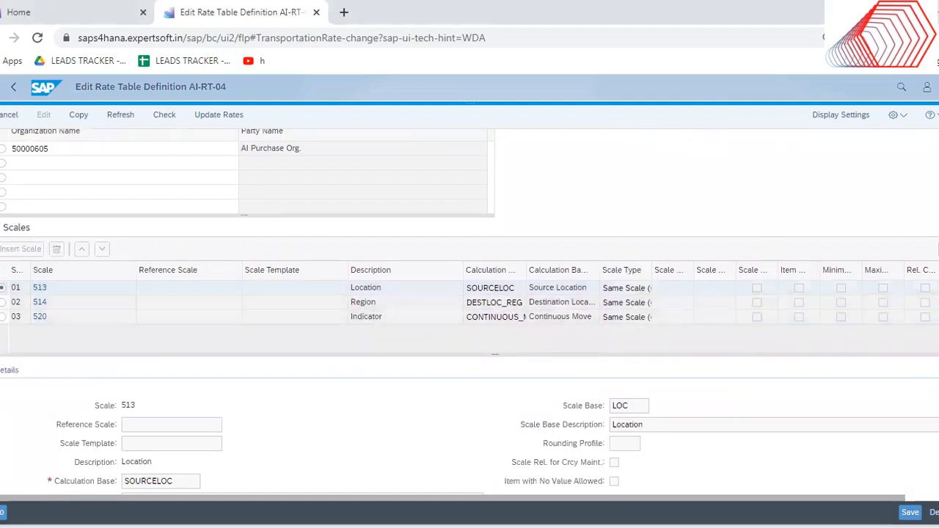
pyautogui.scroll(5, 470, 294)
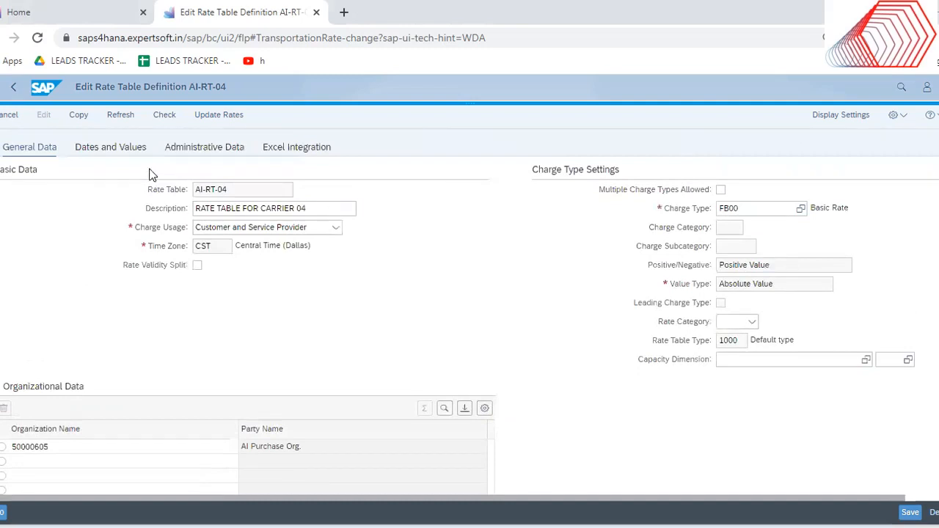
pyautogui.click(114, 147)
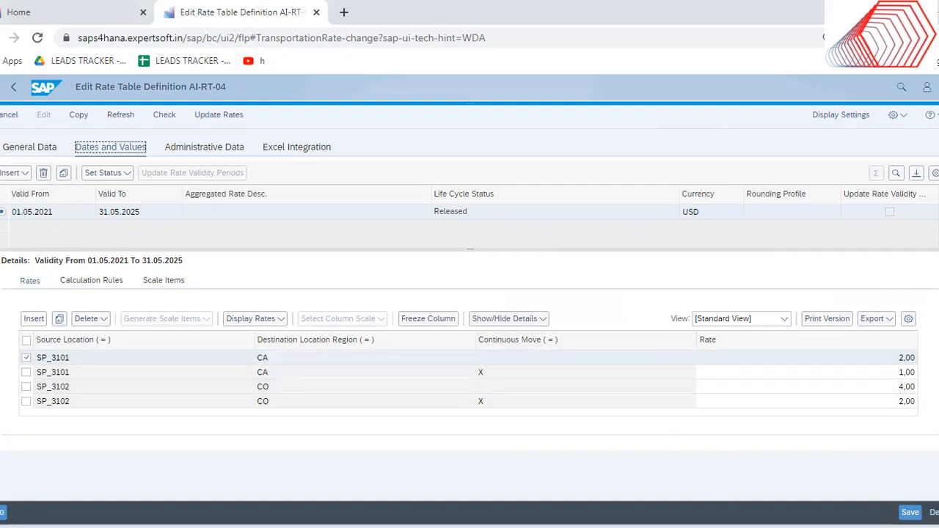
pyautogui.click(26, 147)
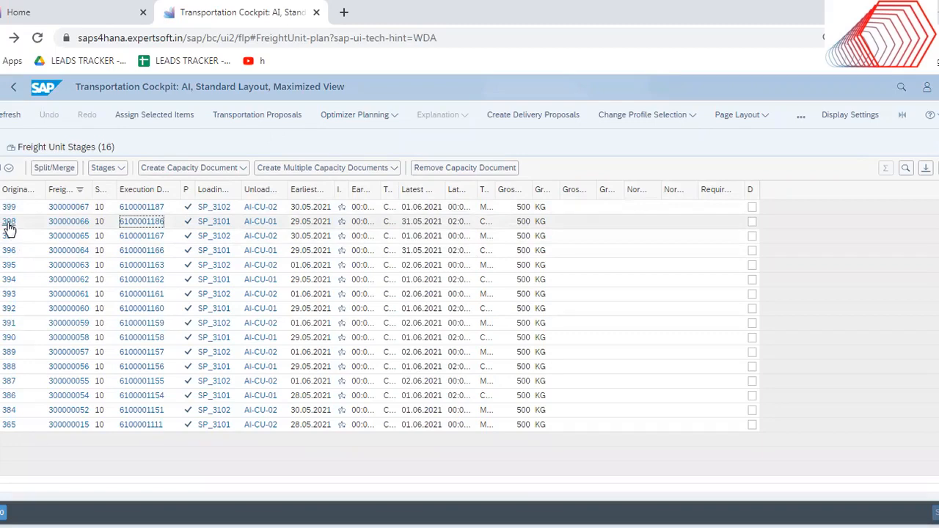
# Check the loading and unloading locations of the two topmost freight unit stages and view the Optimizer Planning options in the Transportation Cockpit
pyautogui.moveTo(204, 228)
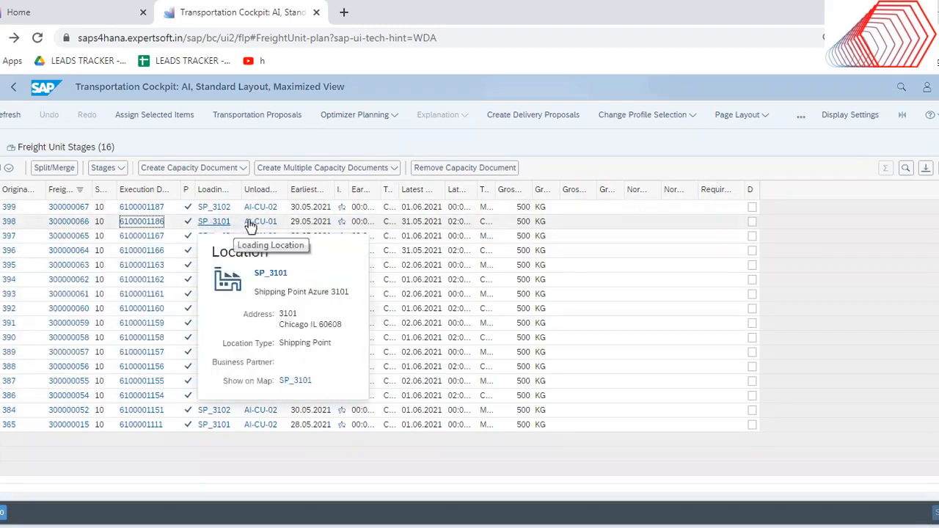
pyautogui.moveTo(260, 226)
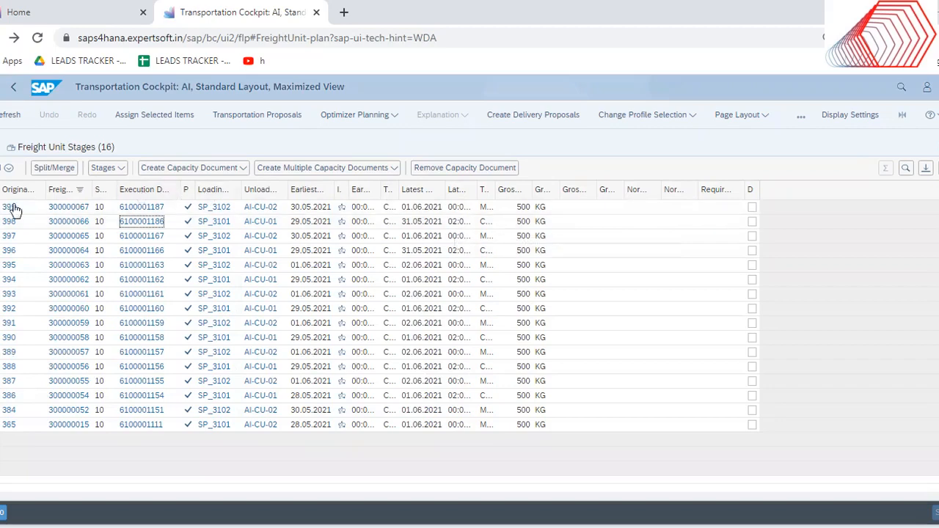
pyautogui.click(216, 210)
pyautogui.click(270, 209)
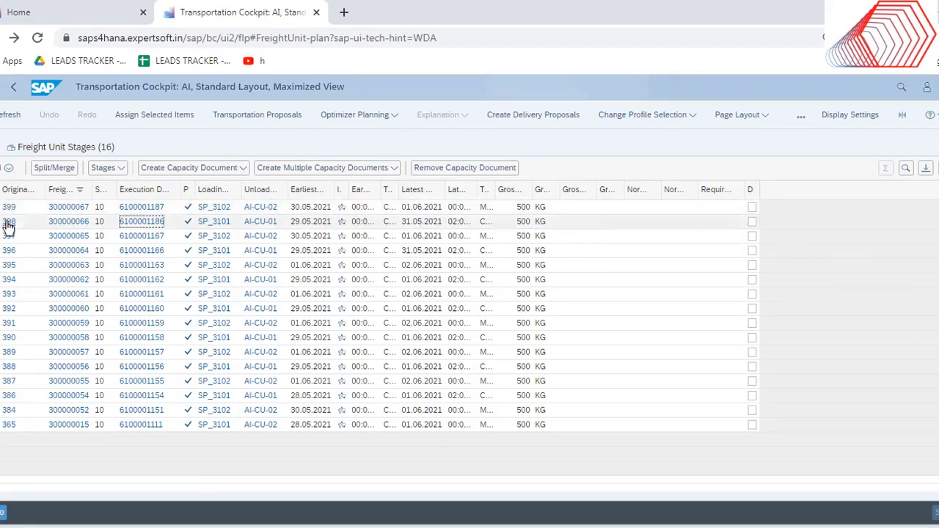
pyautogui.click(393, 121)
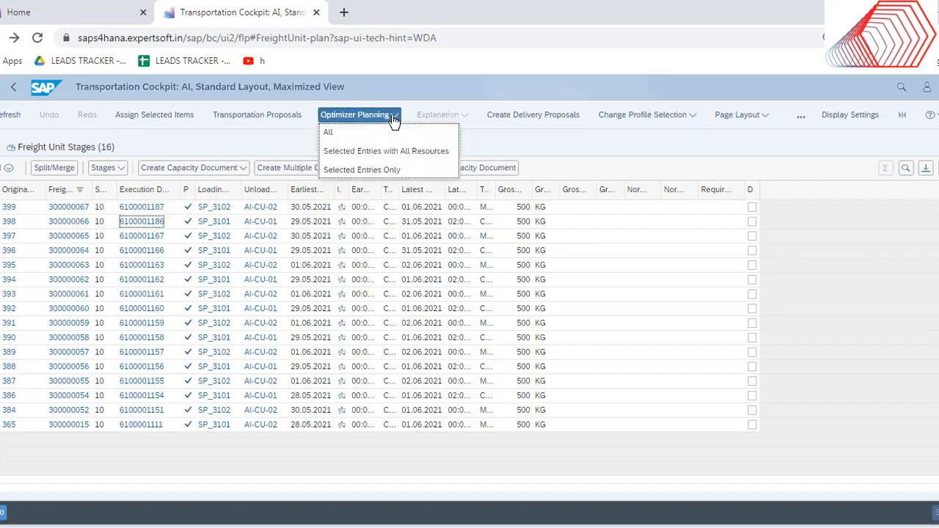
pyautogui.click(149, 222)
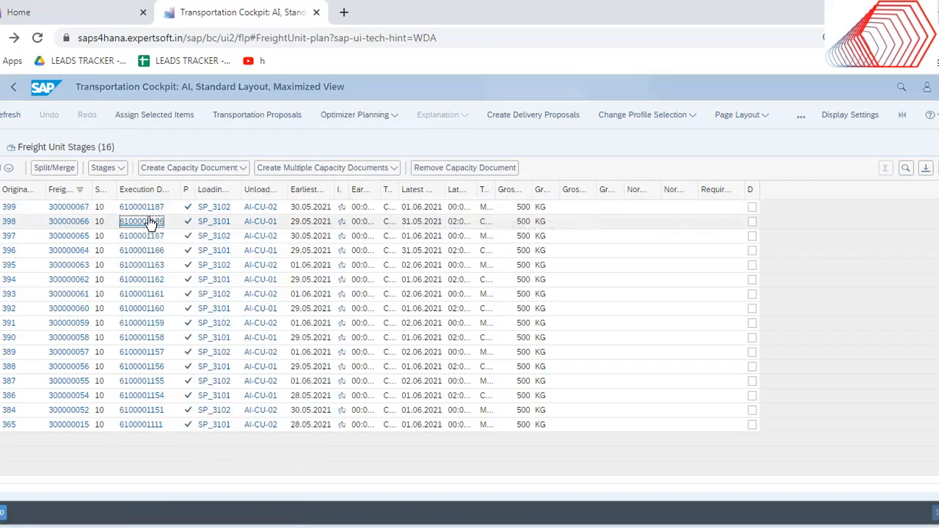
# Open the freight order of the second stage, SP_3101 to AI-CU-01, and review its continuous move documents and expanded carrier charges
pyautogui.click(150, 222)
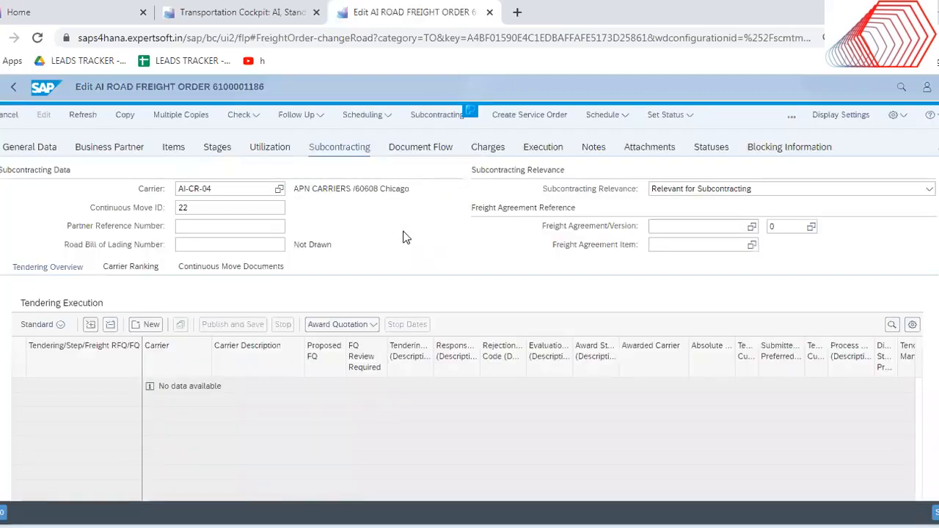
pyautogui.click(219, 273)
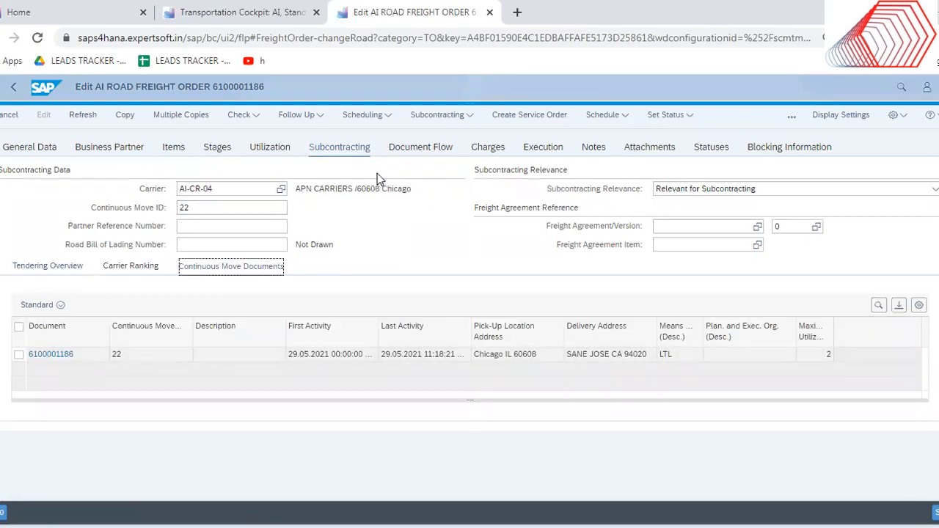
pyautogui.click(483, 149)
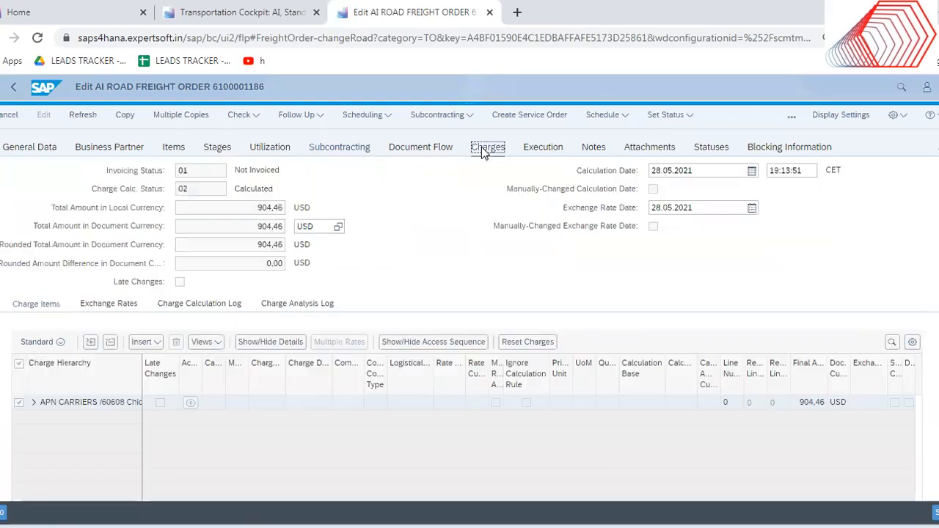
pyautogui.click(34, 401)
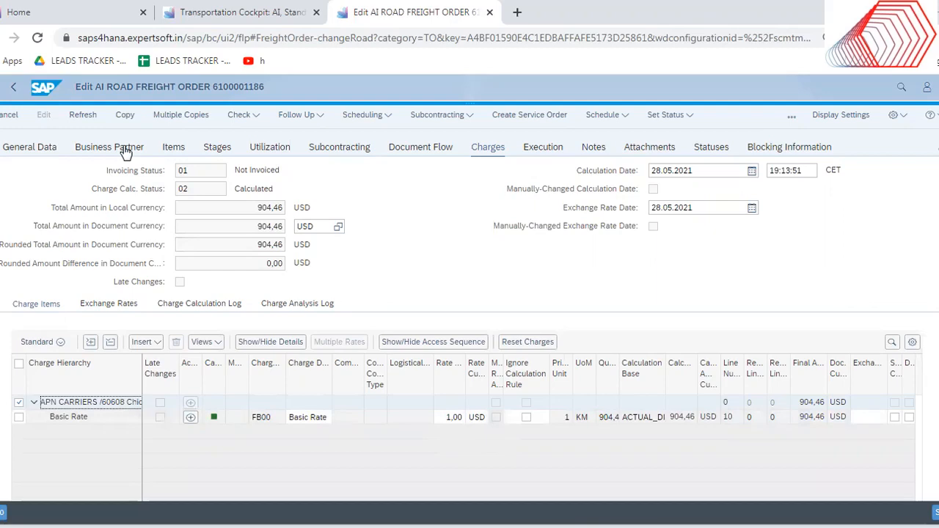
# Compare this freight order's carrier and Continuous Move ID in the subcontracting data with the basic rate in its charges
pyautogui.click(351, 149)
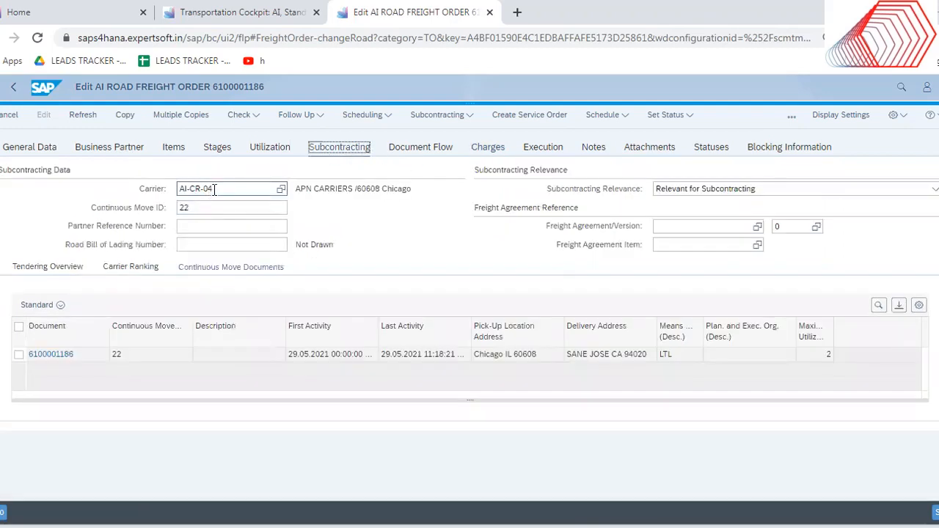
pyautogui.click(226, 191)
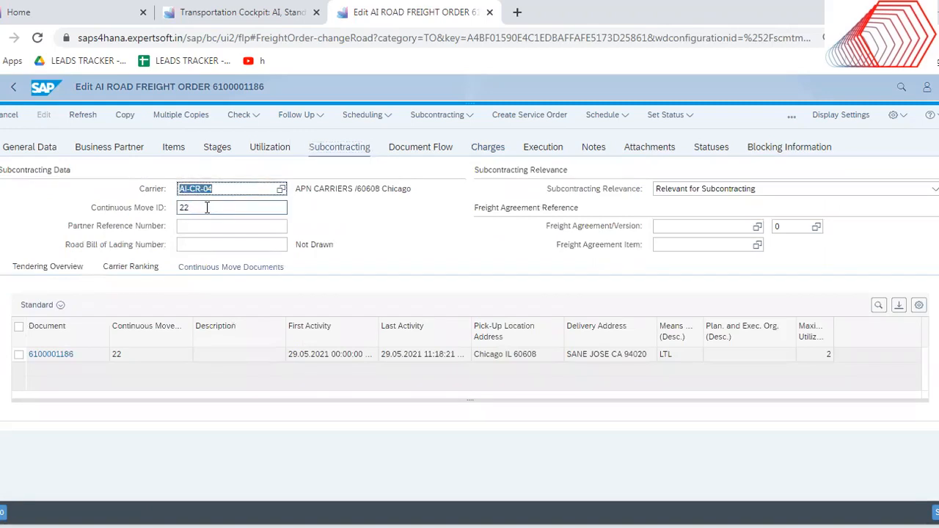
pyautogui.click(205, 208)
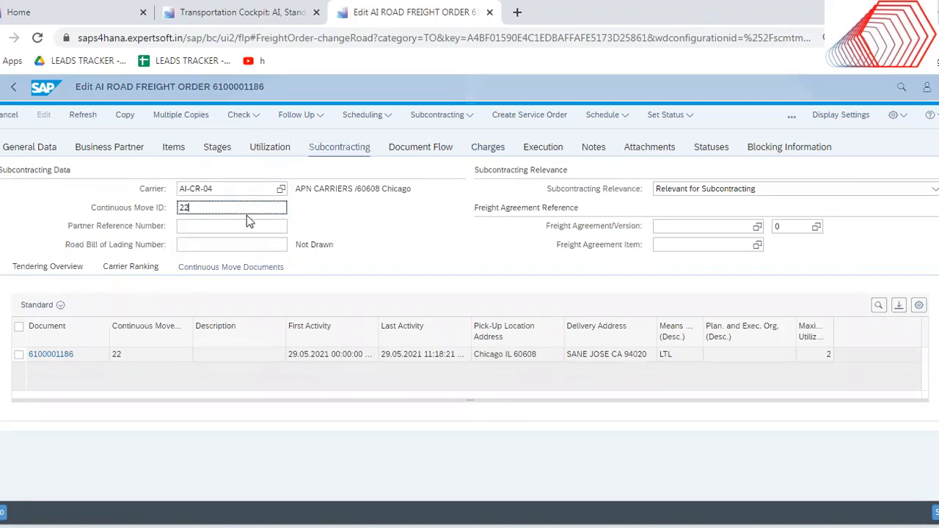
pyautogui.click(486, 150)
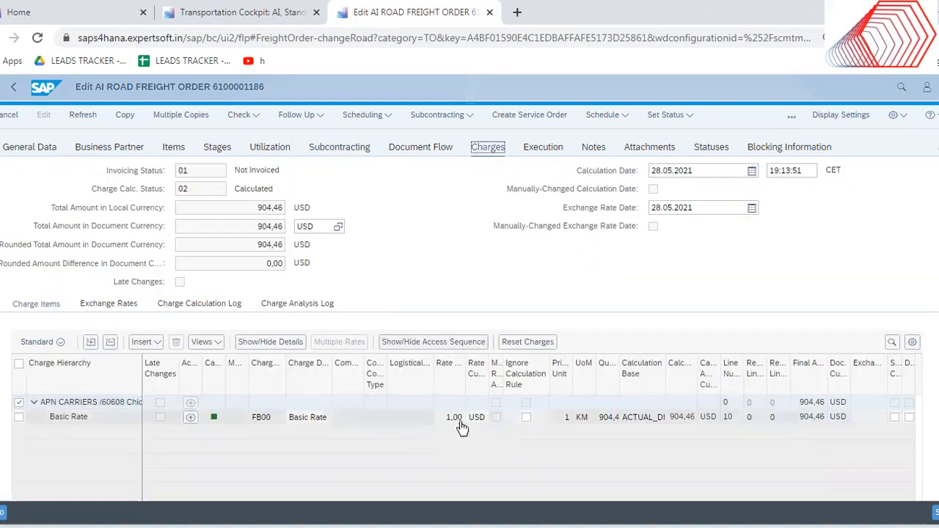
# Open the freight order of the topmost stage, SP_3102 to AI-CU-02, examine its carrier and basic rate charge, and return to the Transportation Cockpit
pyautogui.click(265, 18)
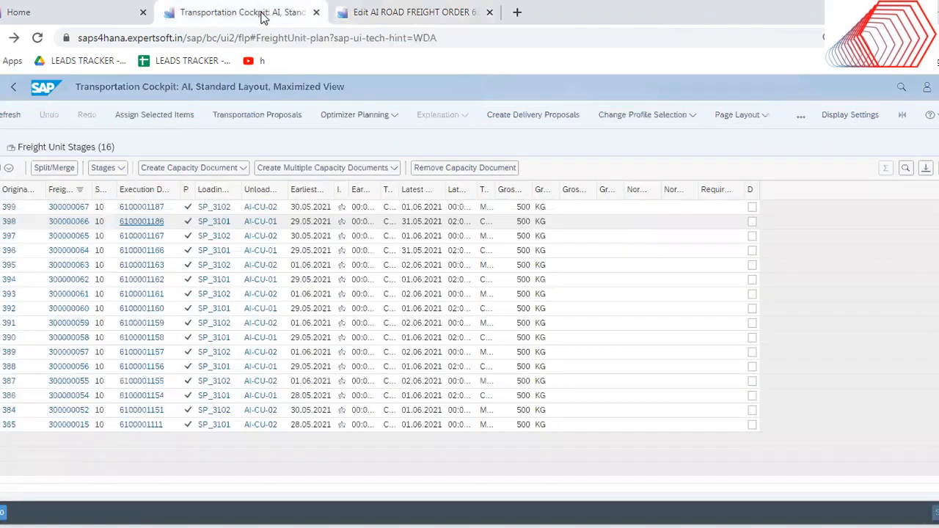
pyautogui.click(141, 209)
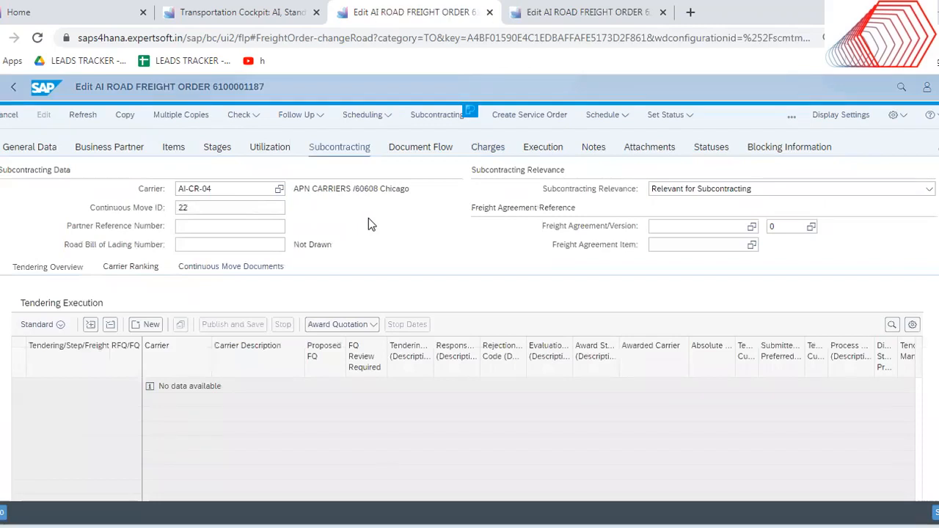
pyautogui.moveTo(215, 189); pyautogui.dragTo(179, 188)
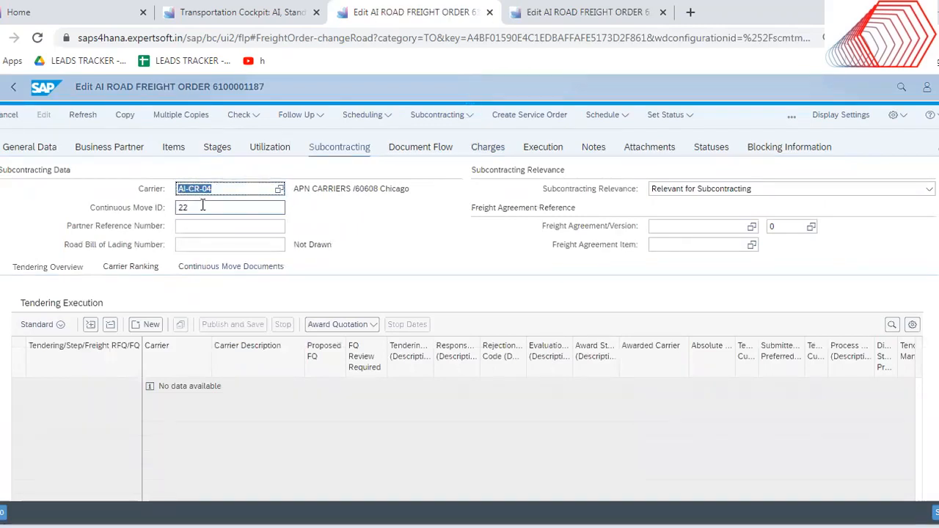
pyautogui.click(488, 150)
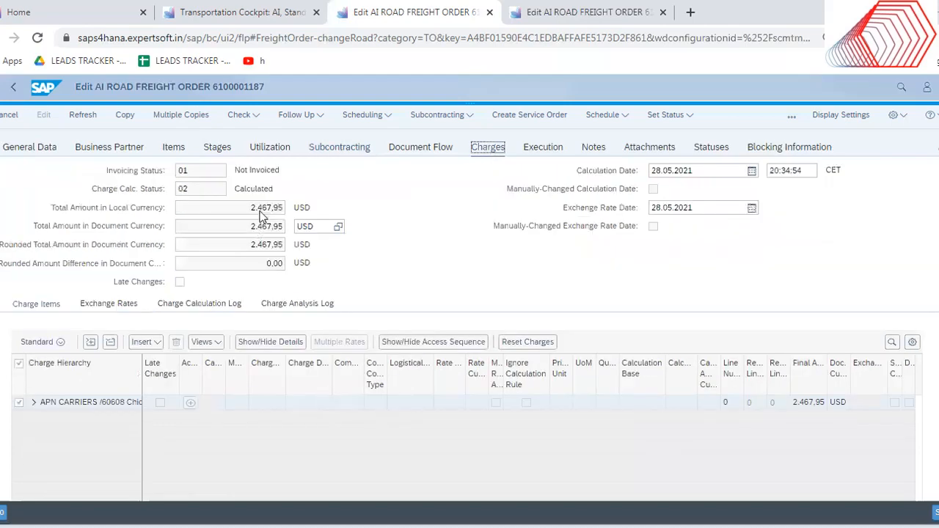
pyautogui.click(33, 405)
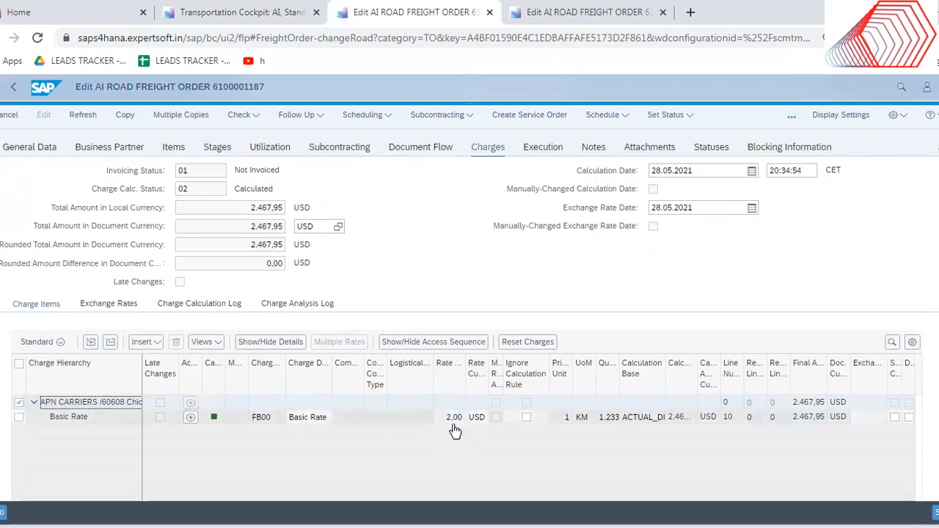
pyautogui.click(453, 419)
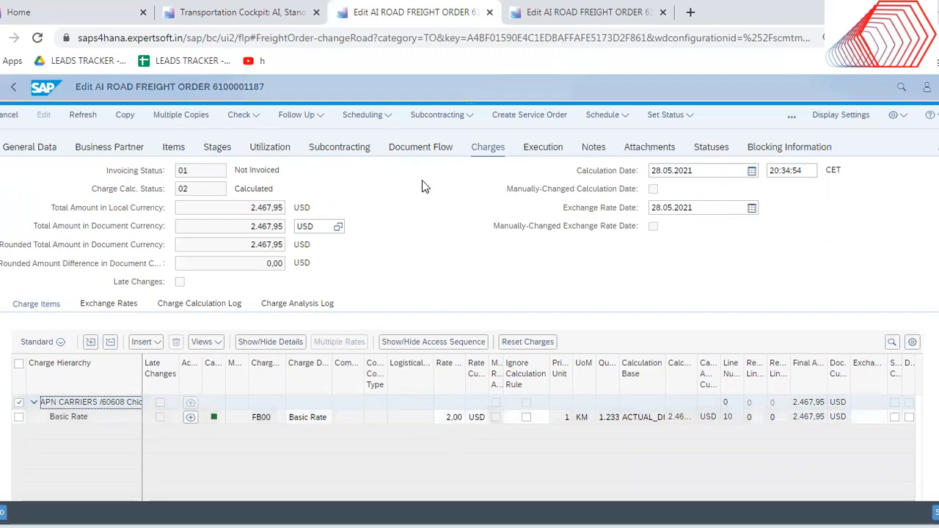
pyautogui.click(265, 13)
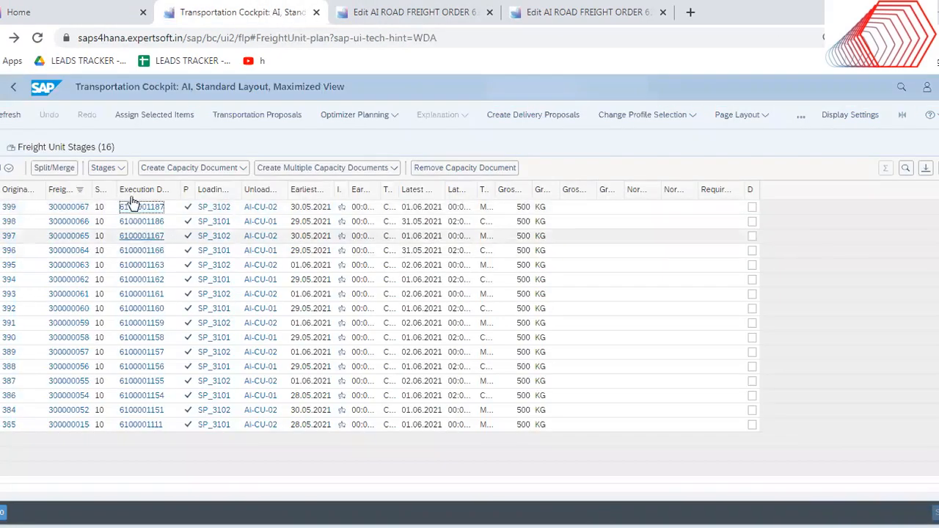